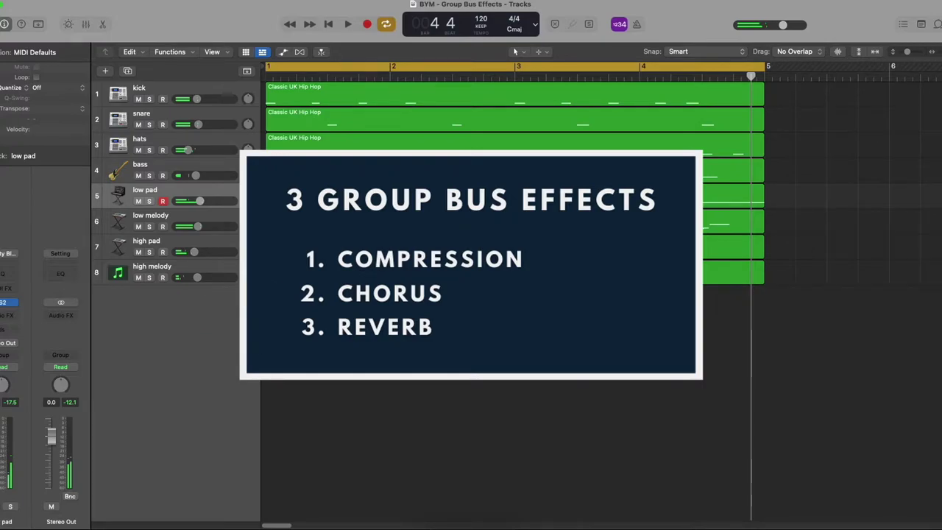
# - Show the mixer and send the kick, snare and hats channels to Bus 10 (perc comp), with the sends raised to their default level
pyautogui.press('x')
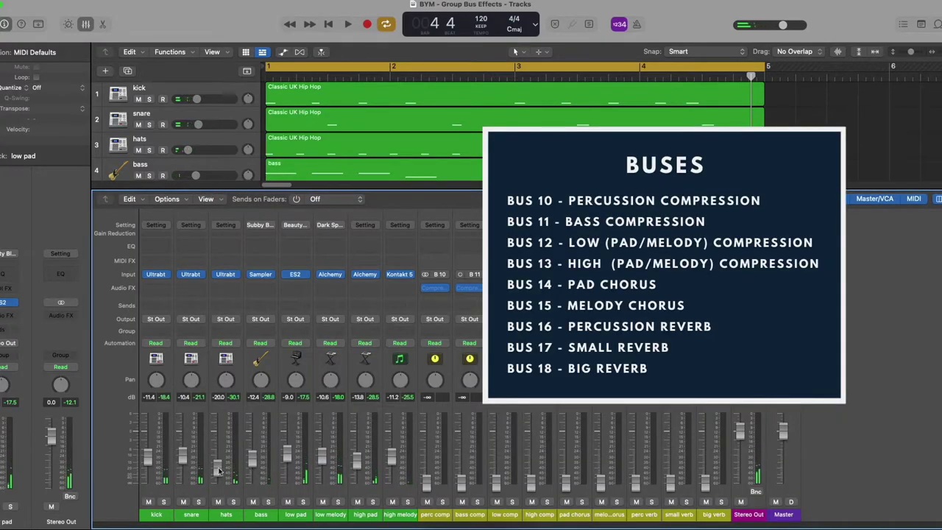
pyautogui.click(165, 488)
pyautogui.keyDown('shift'); pyautogui.click(221, 449); pyautogui.keyUp('shift')
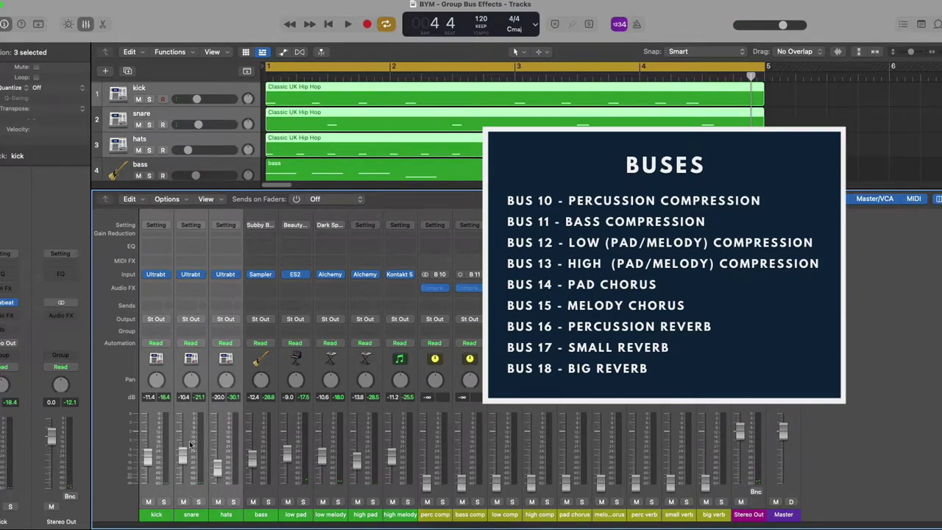
pyautogui.click(156, 304)
pyautogui.moveTo(188, 321)
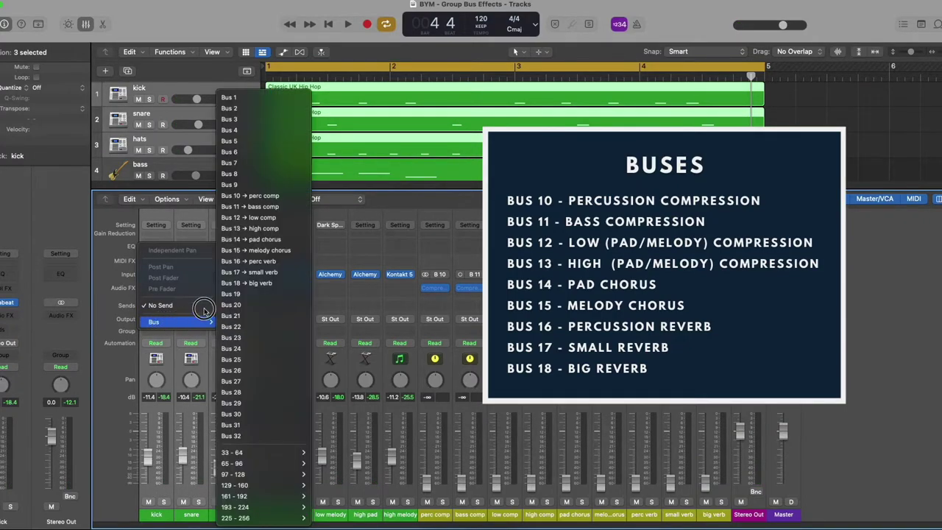
pyautogui.click(250, 195)
pyautogui.keyDown('alt'); pyautogui.click(202, 300); pyautogui.keyUp('alt')
# - Add a send from the bass channel to Bus 11 (bass comp) with a send level of 0.0 dB
pyautogui.click(262, 501)
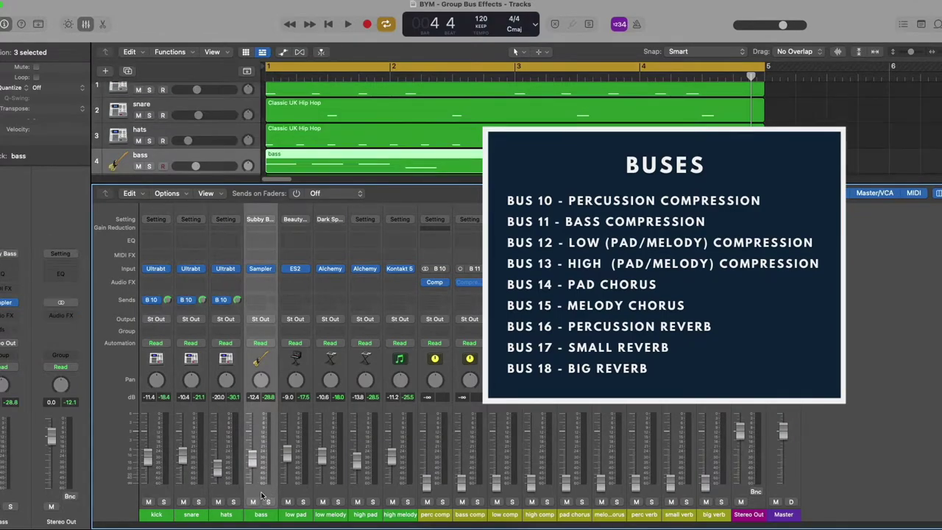
pyautogui.click(263, 300)
pyautogui.moveTo(283, 308)
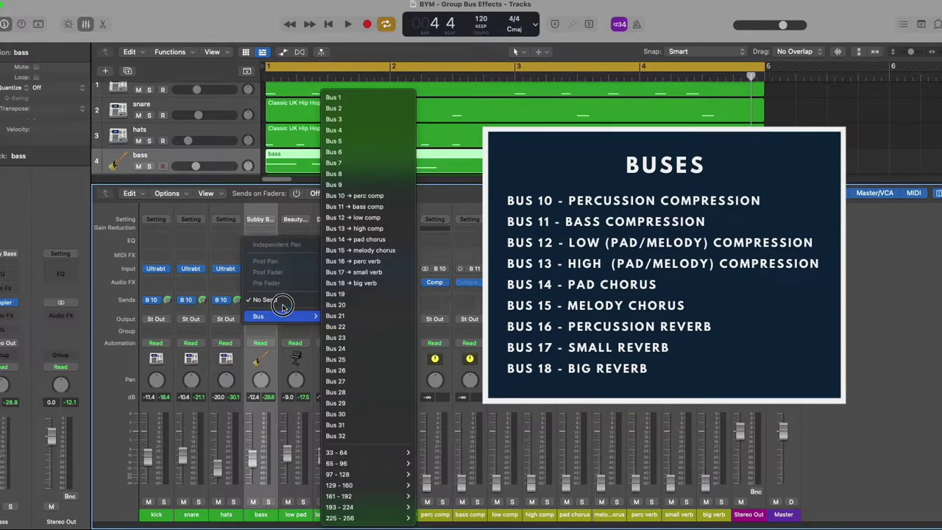
pyautogui.click(355, 206)
pyautogui.keyDown('alt'); pyautogui.click(273, 300); pyautogui.keyUp('alt')
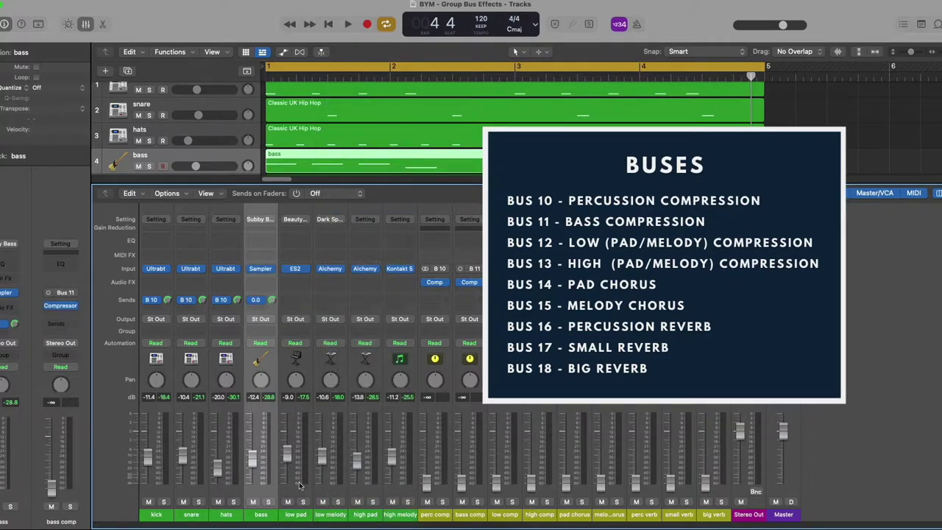
# - Send the low pad and low melody channels together to Bus 12 (low comp) and raise the send levels
pyautogui.click(311, 486)
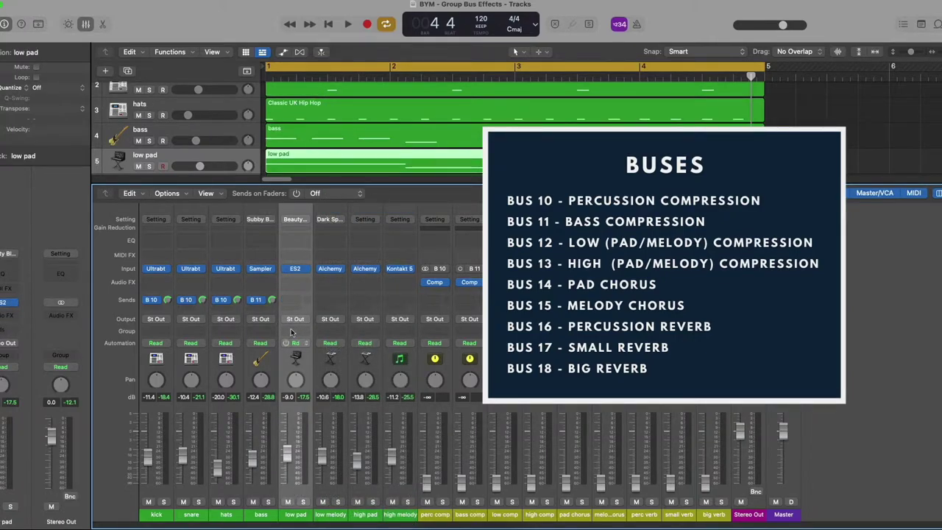
pyautogui.keyDown('shift'); pyautogui.click(333, 491); pyautogui.keyUp('shift')
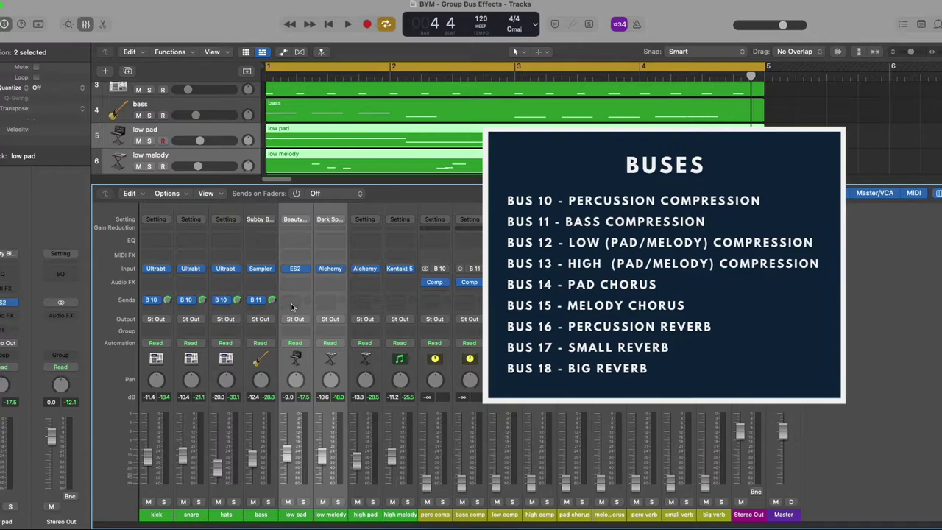
pyautogui.click(295, 300)
pyautogui.moveTo(309, 316)
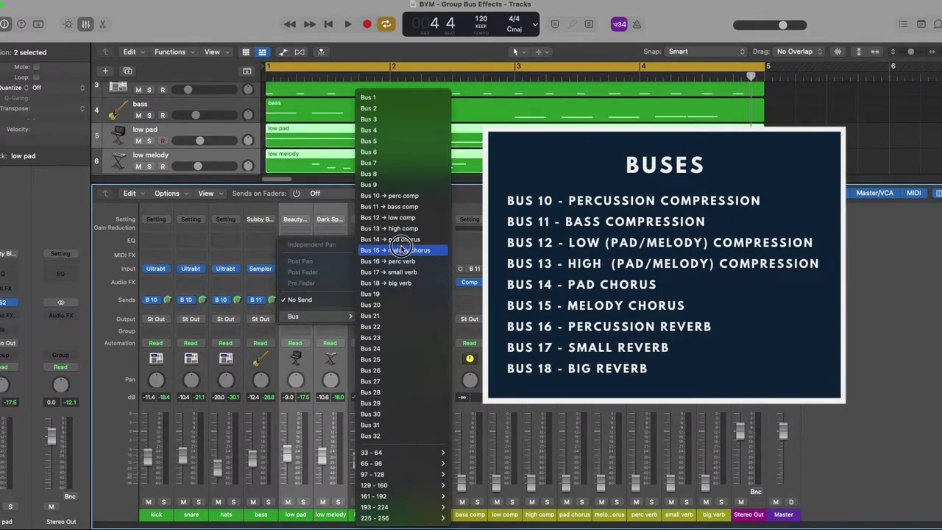
pyautogui.click(403, 218)
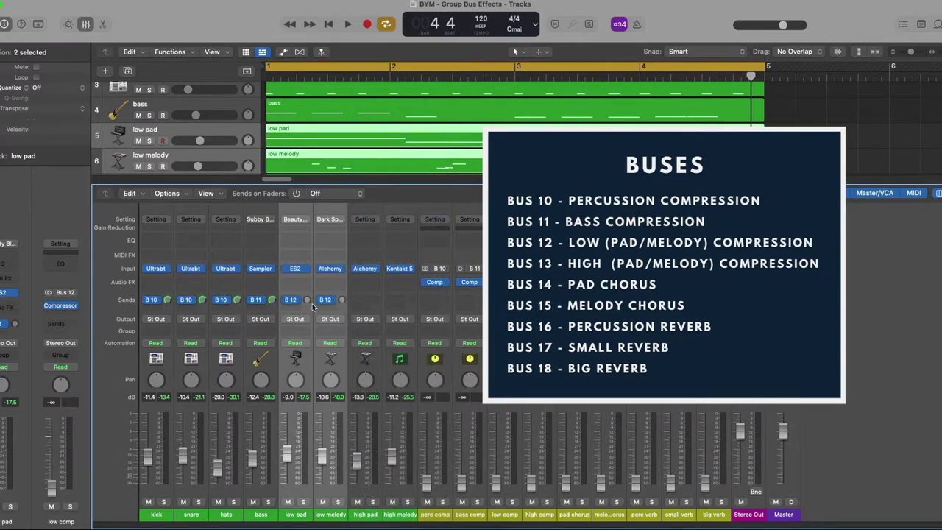
# - Send the high pad and high melody channels together to Bus 13 (high comp) and raise the send levels
pyautogui.click(361, 491)
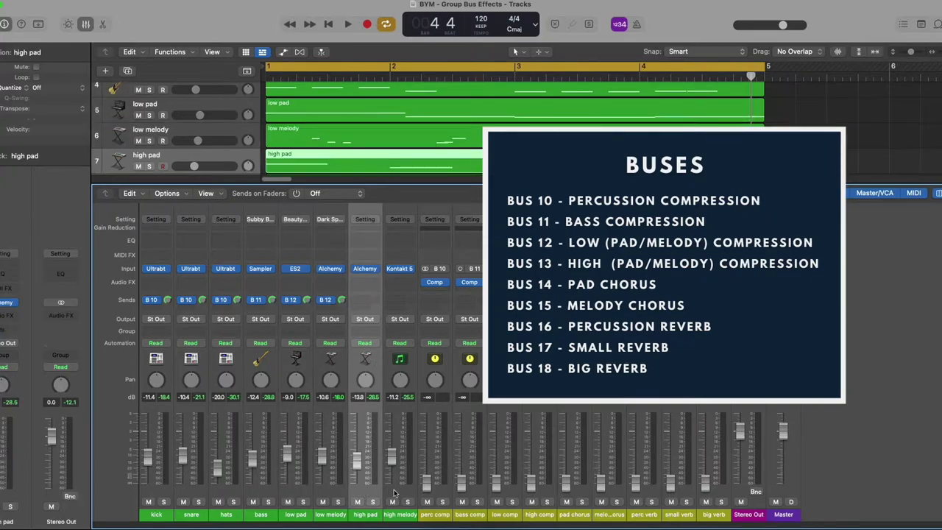
pyautogui.keyDown('shift'); pyautogui.click(395, 493); pyautogui.keyUp('shift')
pyautogui.click(365, 301)
pyautogui.moveTo(390, 316)
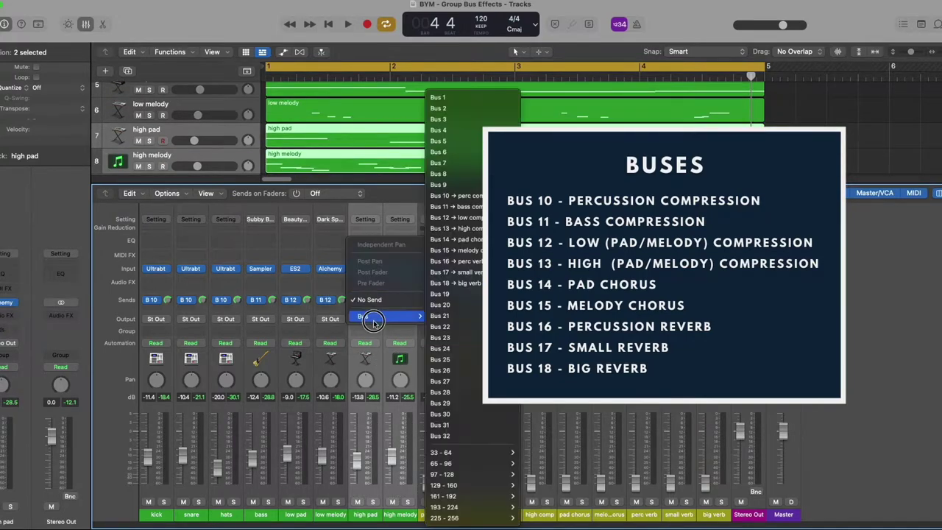
pyautogui.click(463, 228)
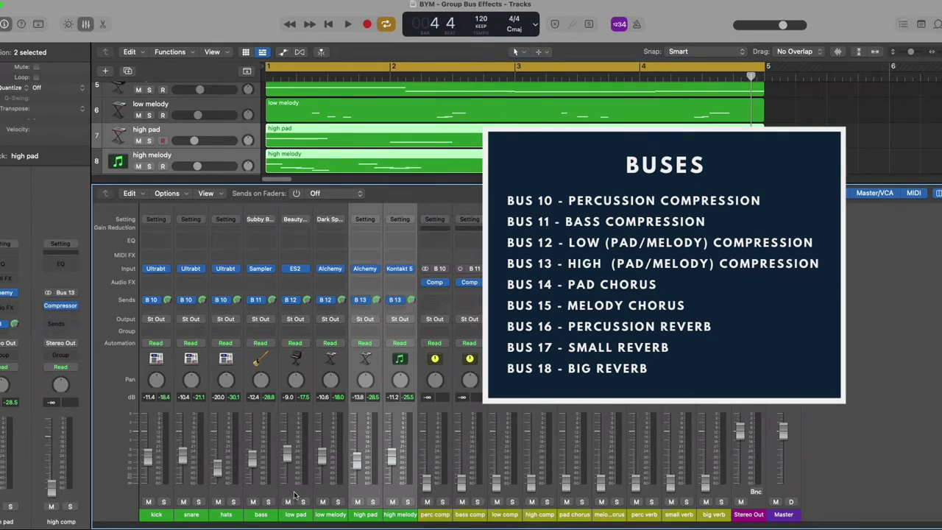
# - Add a second send on the low pad and high pad channels to Bus 14 (pad chorus) at 0.0 dB
pyautogui.click(293, 493)
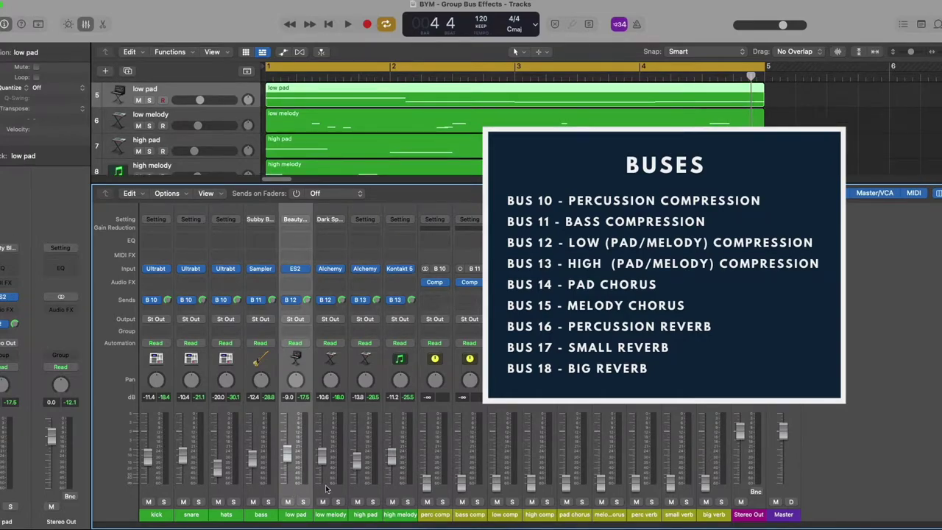
pyautogui.keyDown('super'); pyautogui.click(360, 488); pyautogui.keyUp('super')
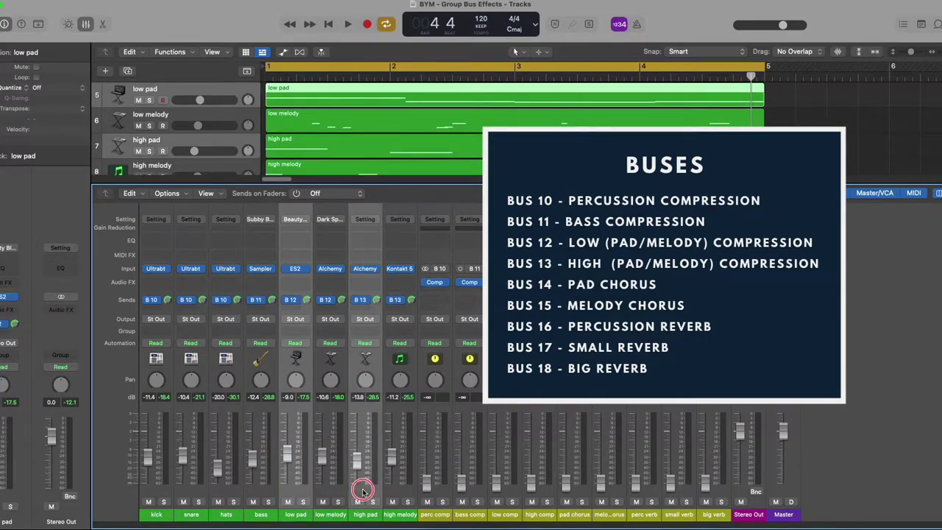
pyautogui.click(293, 309)
pyautogui.moveTo(296, 323)
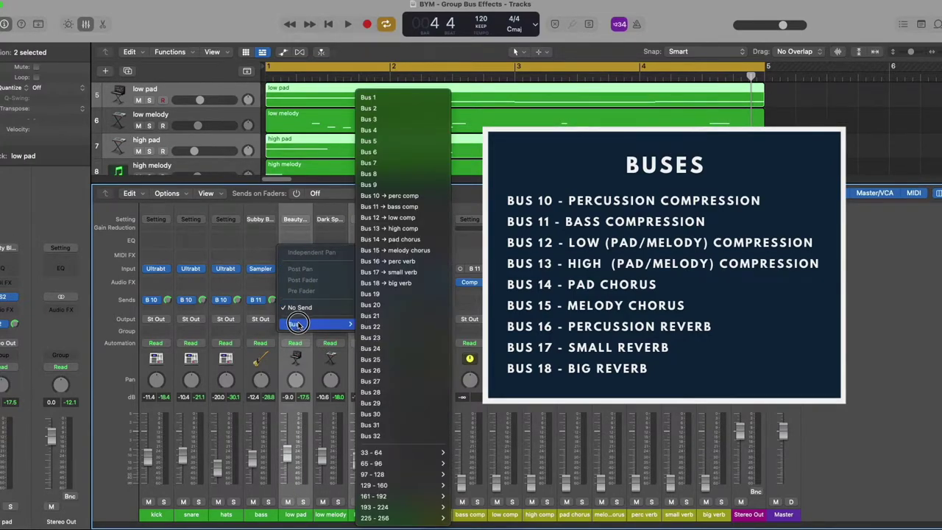
pyautogui.click(389, 239)
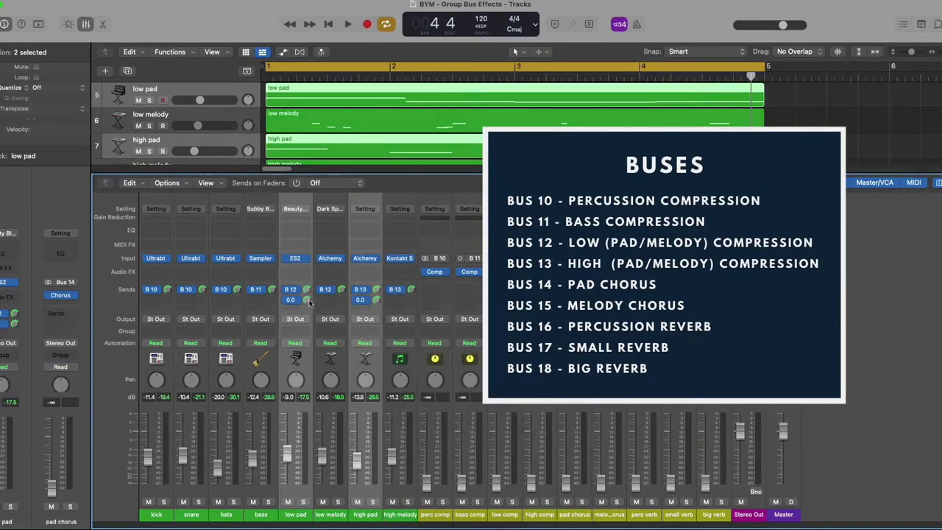
# - Add a second send on the low melody and high melody channels to Bus 15 (melody chorus) at 0.0 dB
pyautogui.click(326, 488)
pyautogui.keyDown('super'); pyautogui.click(384, 484); pyautogui.keyUp('super')
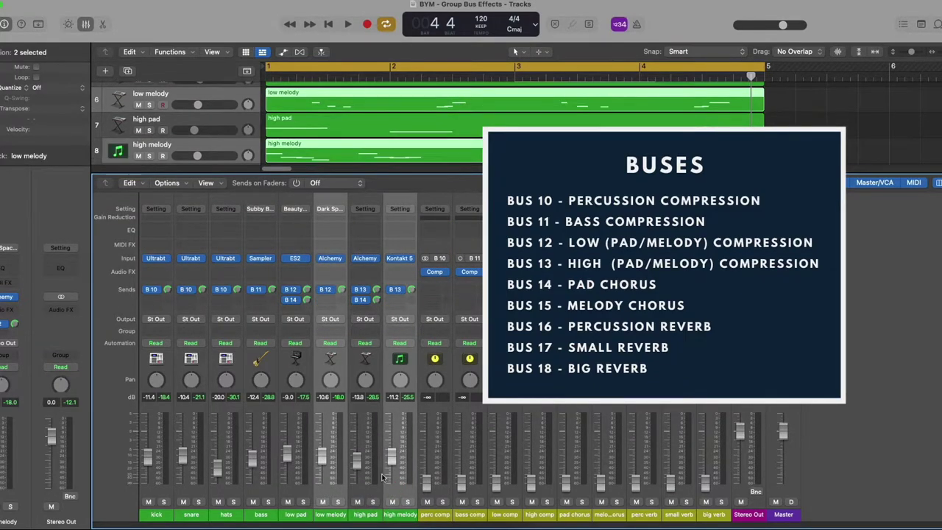
pyautogui.click(329, 302)
pyautogui.moveTo(333, 316)
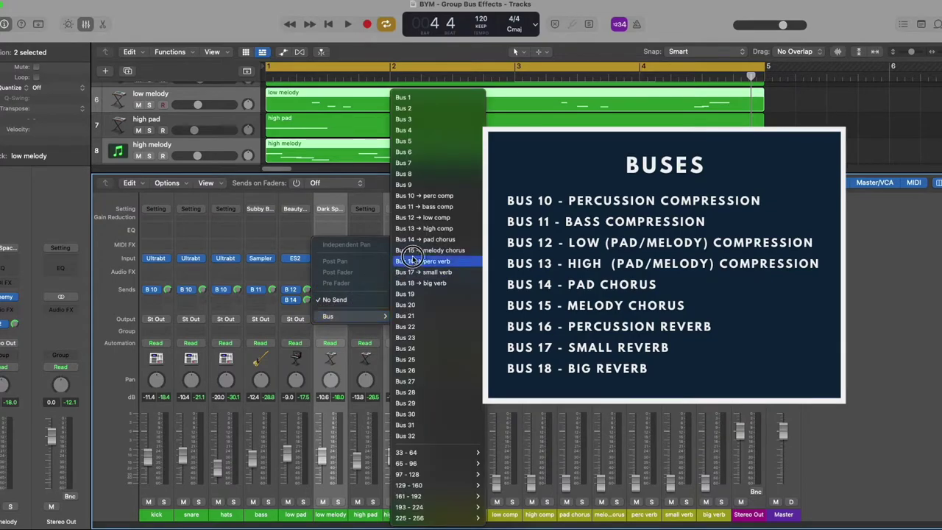
pyautogui.click(420, 252)
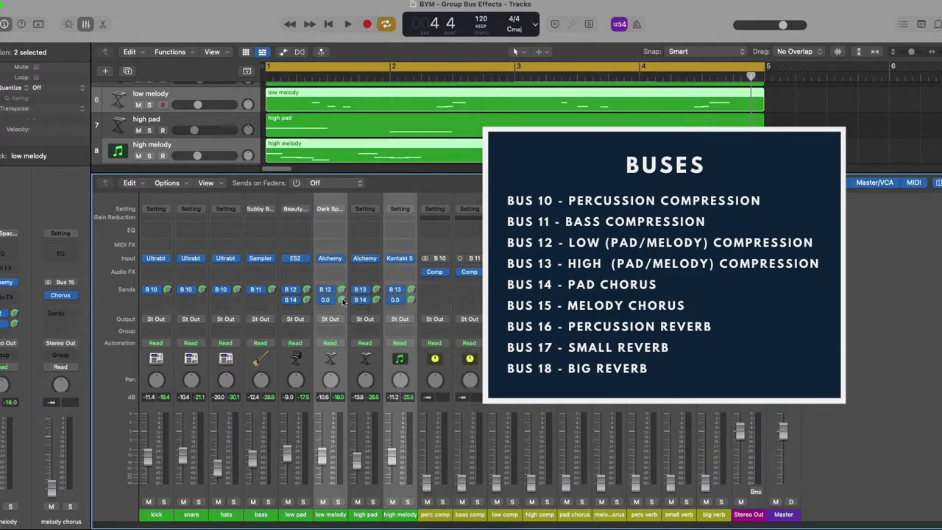
# - Add another send on the kick, snare and hats channels to Bus 16 (perc verb) and raise it to the default level
pyautogui.click(228, 494)
pyautogui.keyDown('shift'); pyautogui.click(156, 493); pyautogui.keyUp('shift')
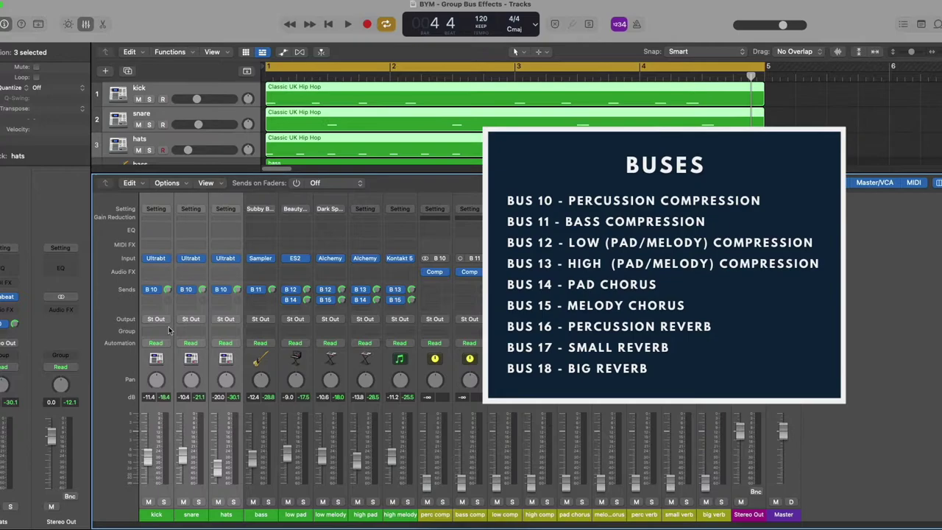
pyautogui.click(156, 300)
pyautogui.click(154, 306)
pyautogui.click(153, 309)
pyautogui.moveTo(184, 324)
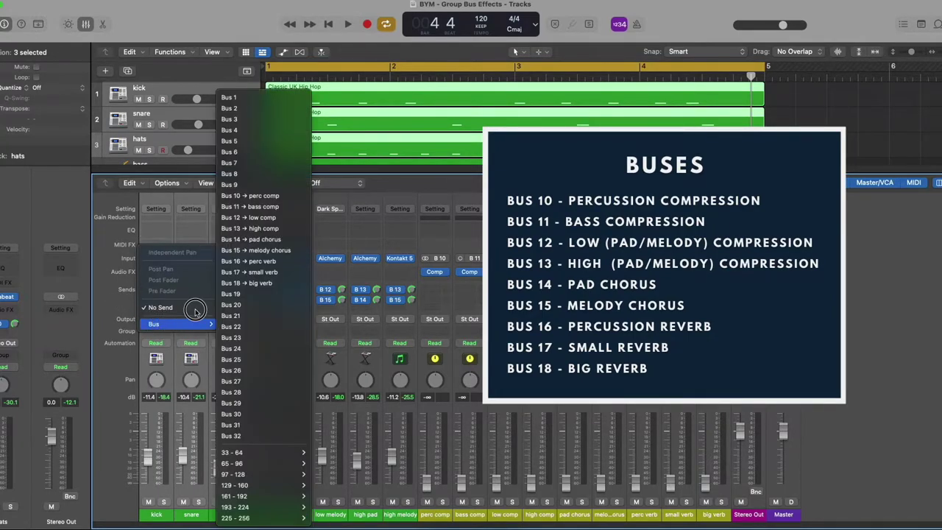
pyautogui.click(247, 261)
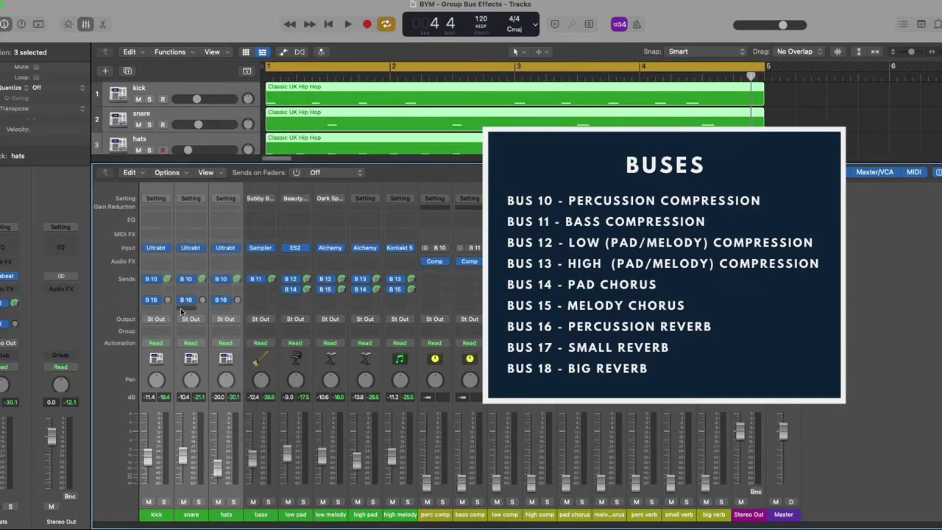
pyautogui.keyDown('alt'); pyautogui.click(203, 300); pyautogui.keyUp('alt')
# - Add a send to Bus 17 (small verb) at 0.0 dB on all channels from bass through high melody
pyautogui.click(266, 495)
pyautogui.keyDown('shift'); pyautogui.click(390, 488); pyautogui.keyUp('shift')
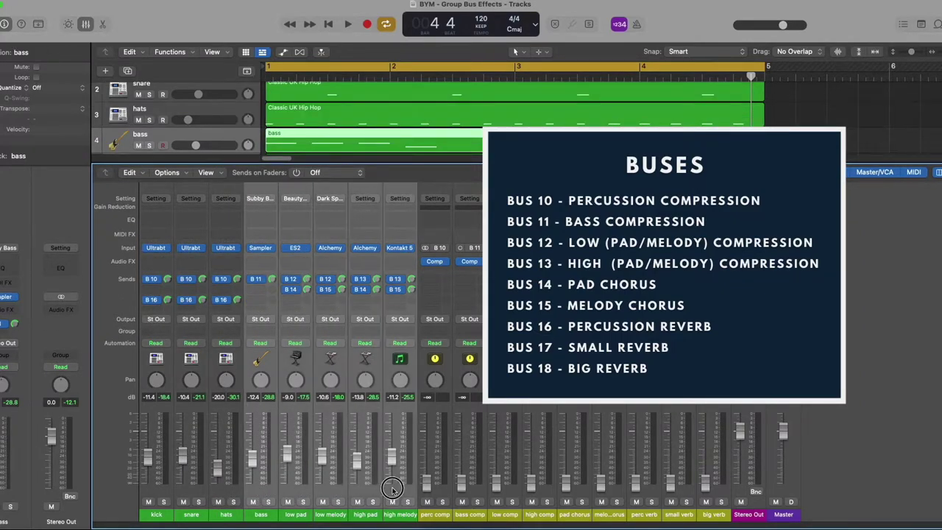
pyautogui.click(258, 302)
pyautogui.moveTo(295, 318)
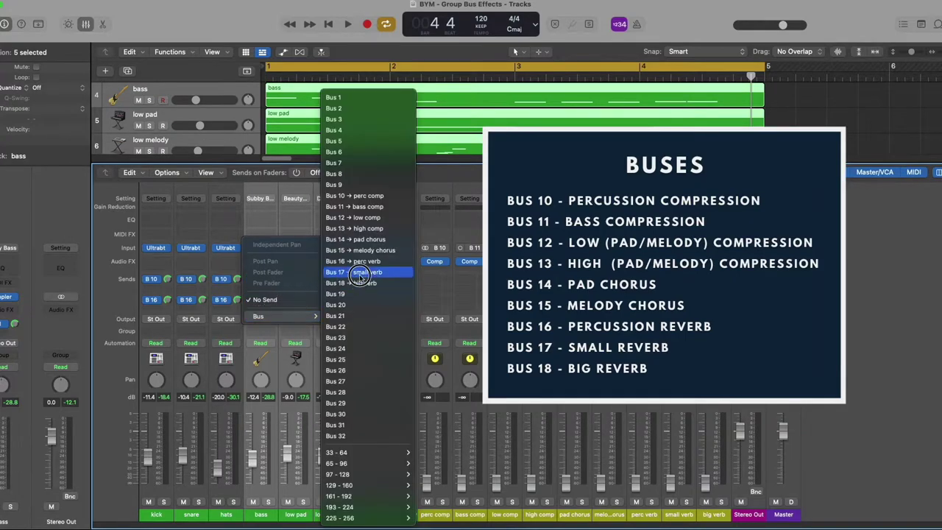
pyautogui.click(358, 274)
pyautogui.keyDown('alt'); pyautogui.click(272, 301); pyautogui.keyUp('alt')
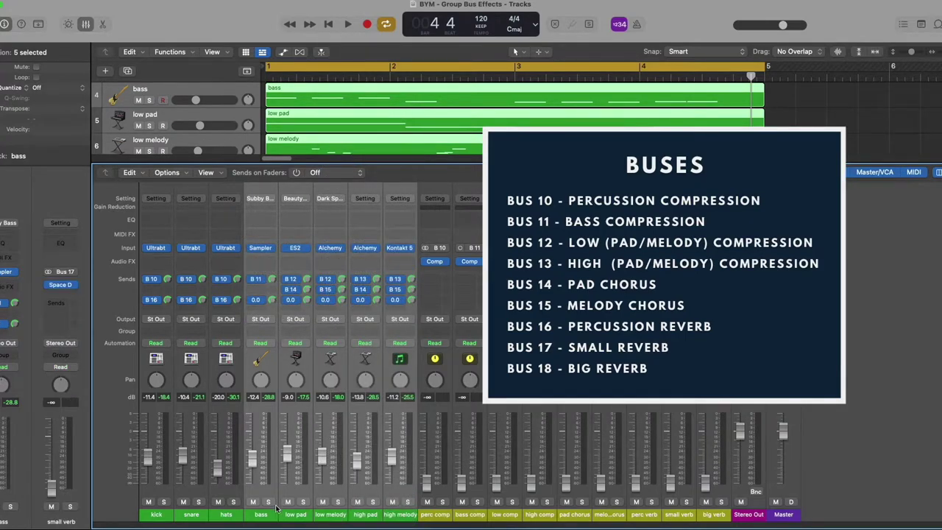
# - Add a send to Bus 18 (big verb) at 0.0 dB on the hats, high pad and high melody channels, and clear the selection
pyautogui.click(293, 491)
pyautogui.click(364, 491)
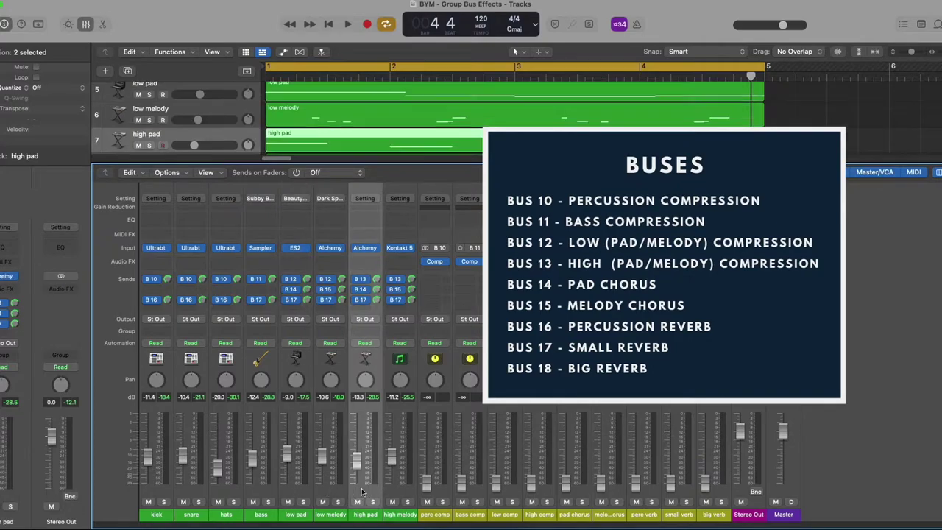
pyautogui.keyDown('shift'); pyautogui.click(399, 492); pyautogui.keyUp('shift')
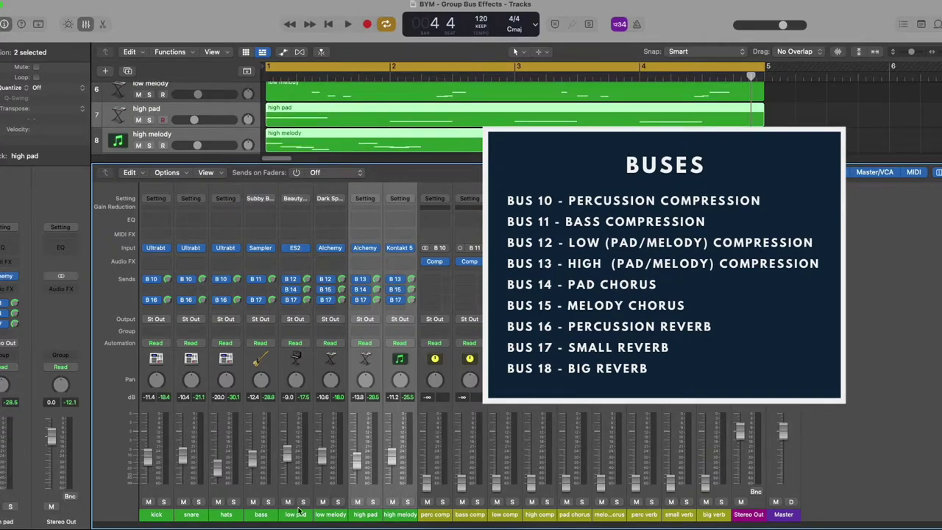
pyautogui.keyDown('shift'); pyautogui.click(223, 497); pyautogui.keyUp('shift')
pyautogui.click(223, 310)
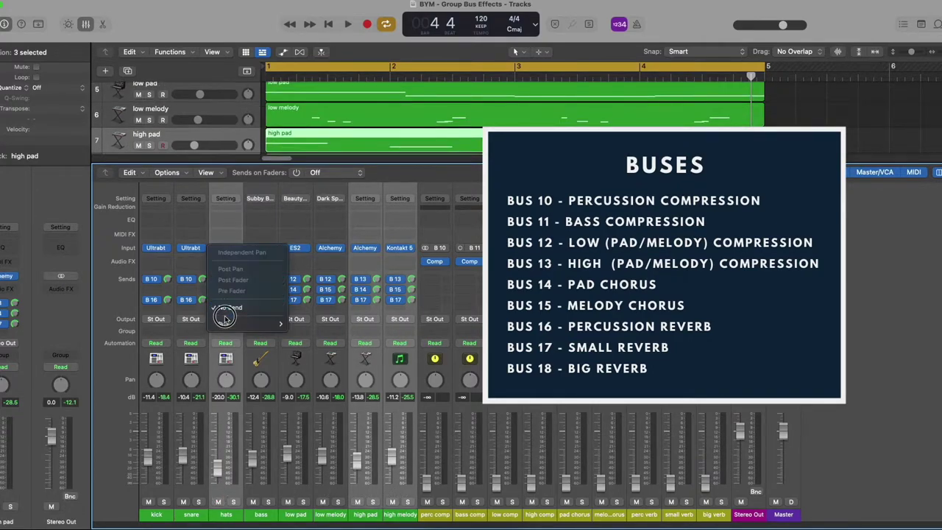
pyautogui.moveTo(258, 324)
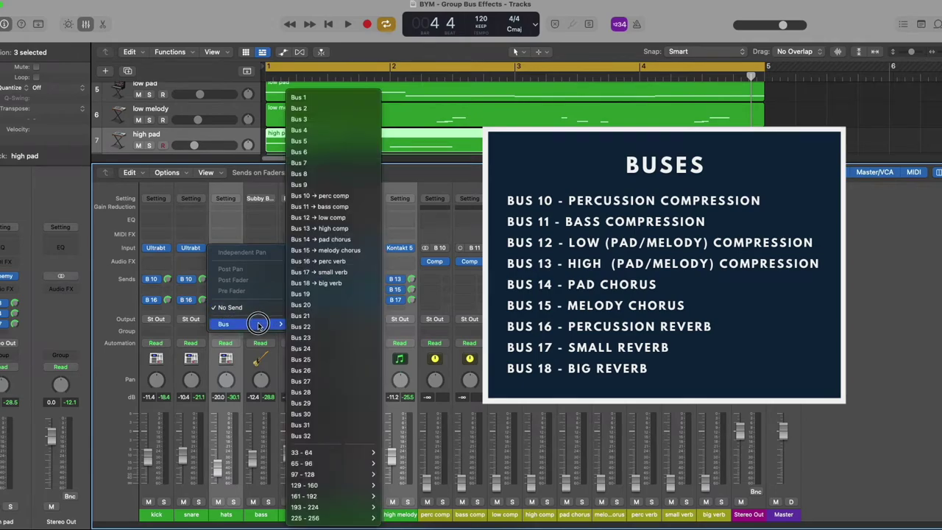
pyautogui.click(324, 282)
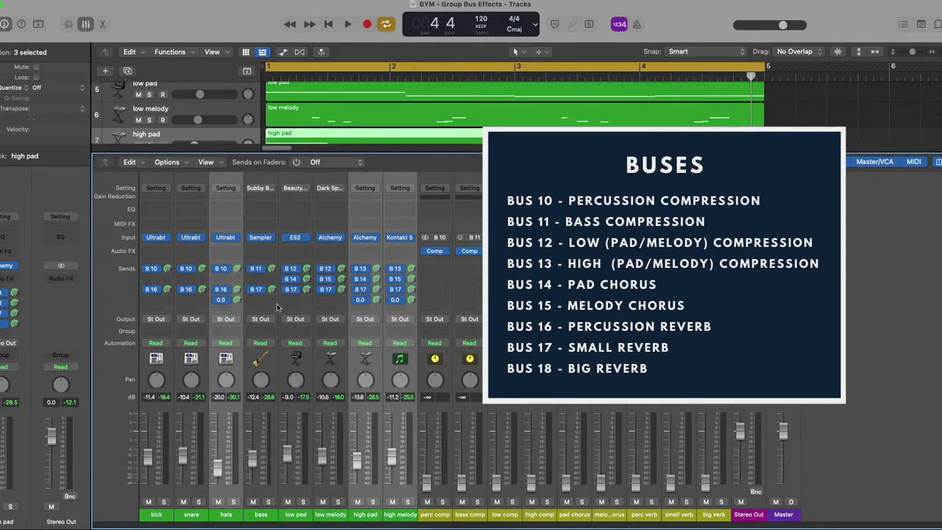
pyautogui.click(859, 289)
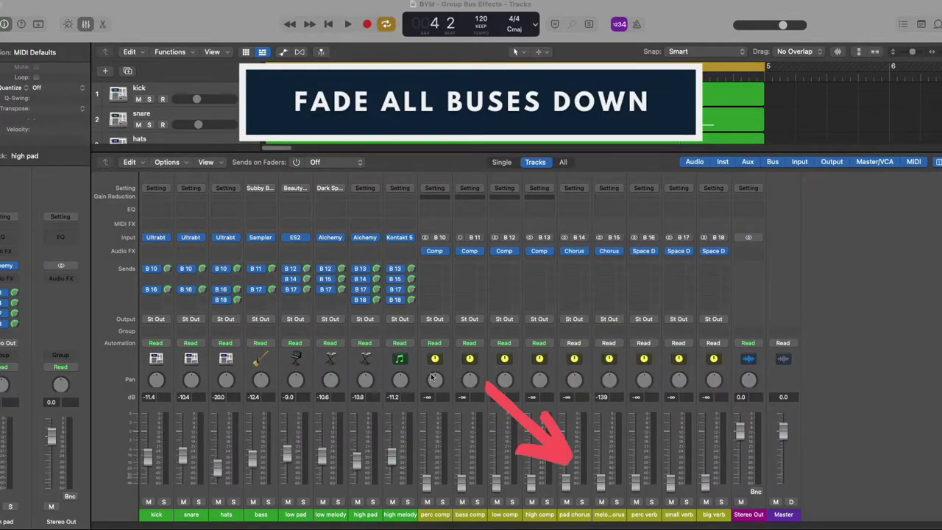
# - Play the loop and raise the perc comp fader to -10.0 dB and the bass comp fader to -7.8 dB
pyautogui.click(431, 389)
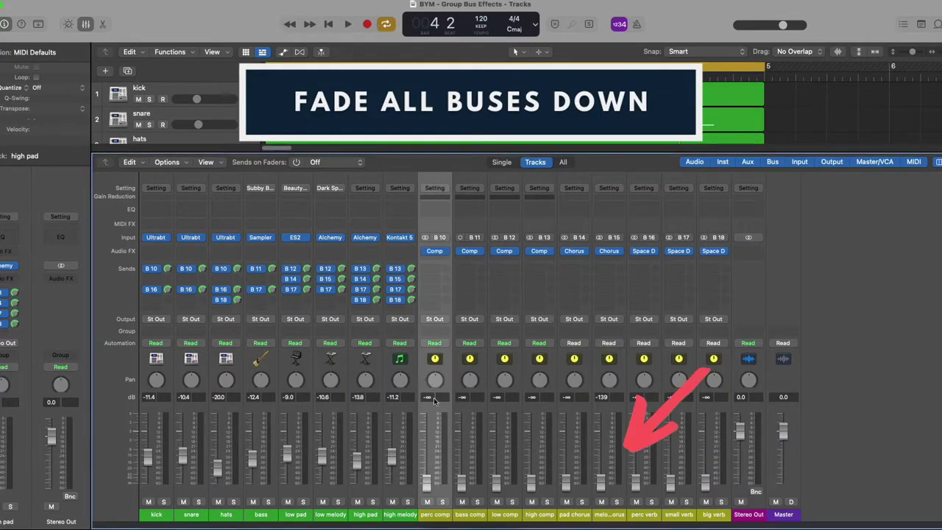
pyautogui.press('space')
pyautogui.moveTo(426, 481); pyautogui.dragTo(431, 435)
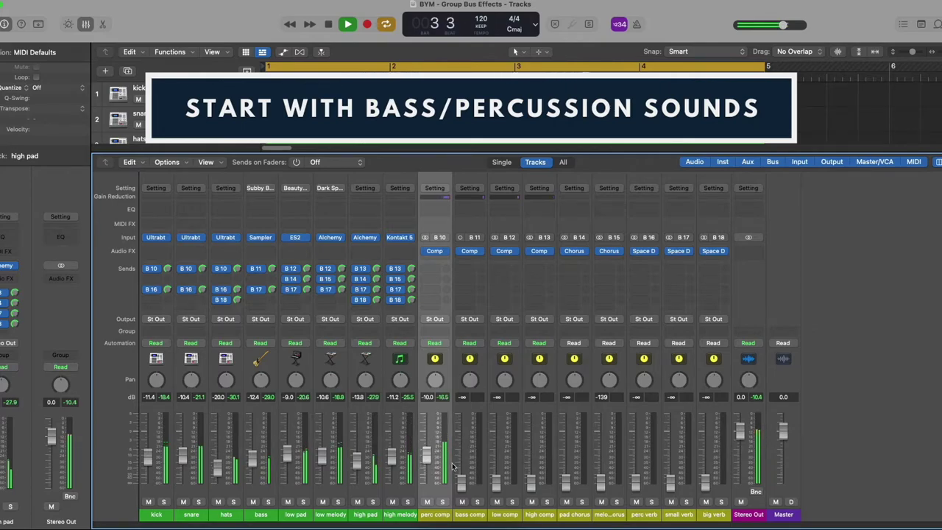
pyautogui.moveTo(462, 482); pyautogui.dragTo(462, 449)
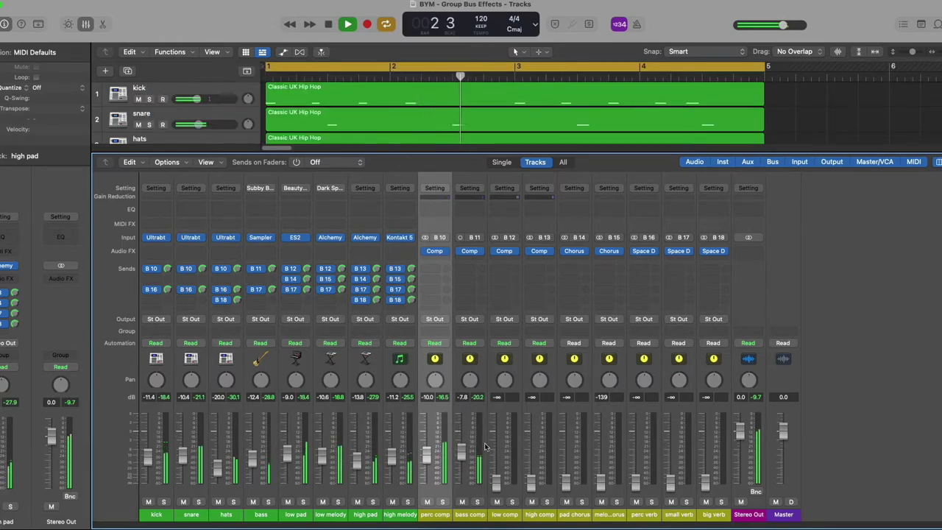
# - Raise the low comp fader to -13.2 dB and the high comp fader to -15.6 dB
pyautogui.moveTo(497, 482); pyautogui.dragTo(491, 438)
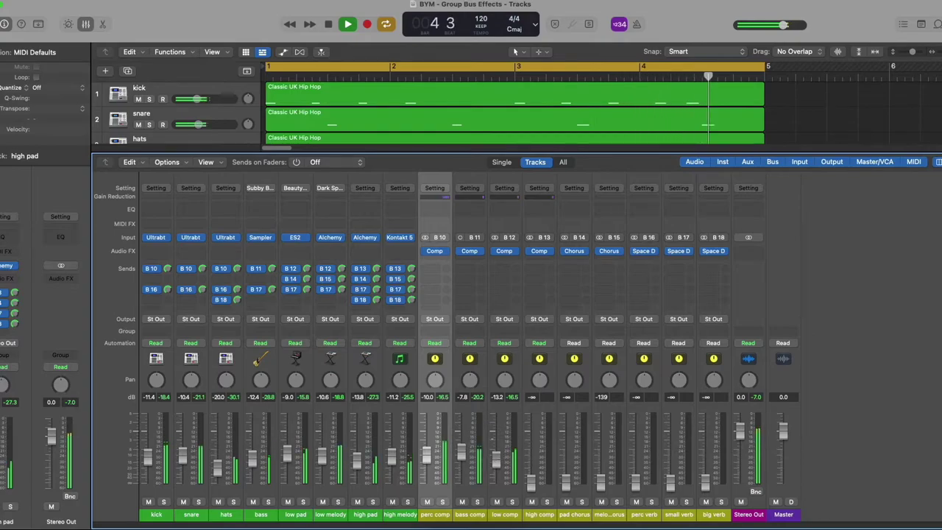
pyautogui.moveTo(532, 482); pyautogui.dragTo(529, 445)
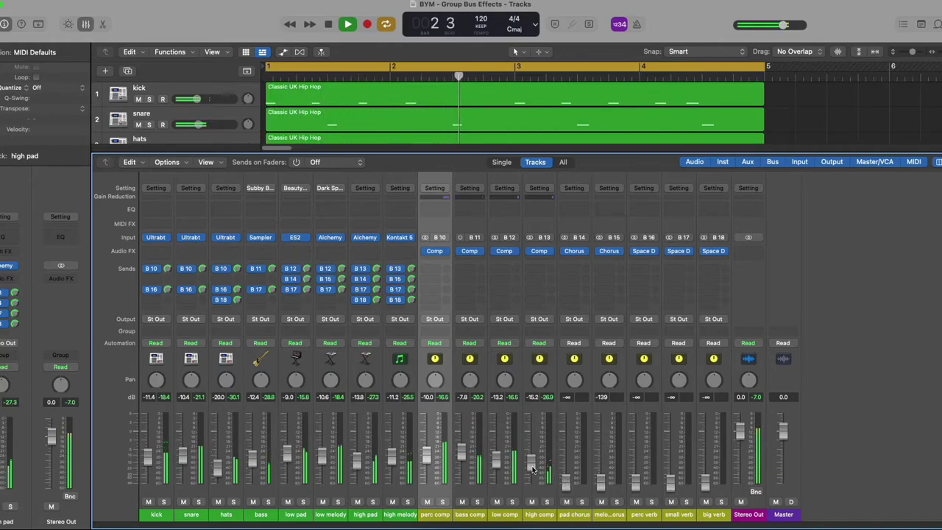
# - Raise the pad chorus fader to -7.8 dB and the melody chorus fader to -11.2 dB
pyautogui.moveTo(565, 479); pyautogui.dragTo(564, 440)
pyautogui.click(565, 439)
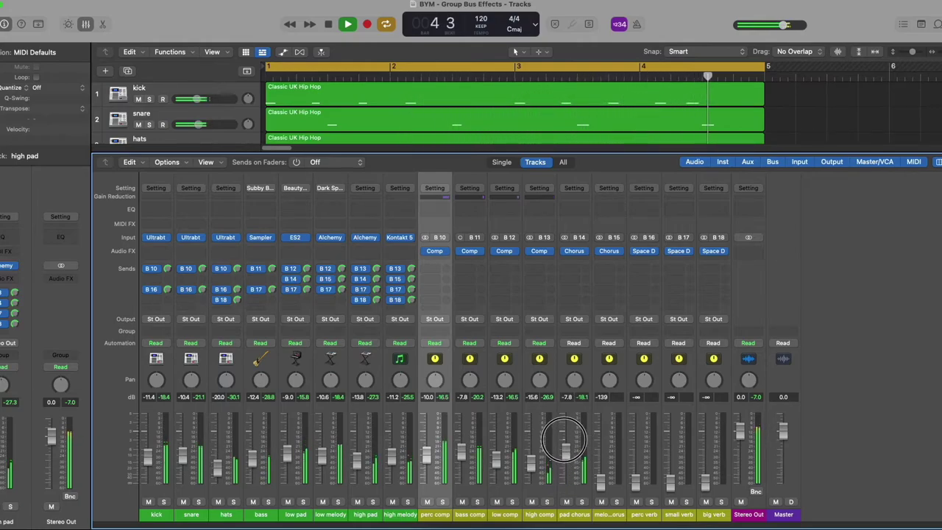
pyautogui.moveTo(601, 477); pyautogui.dragTo(601, 435)
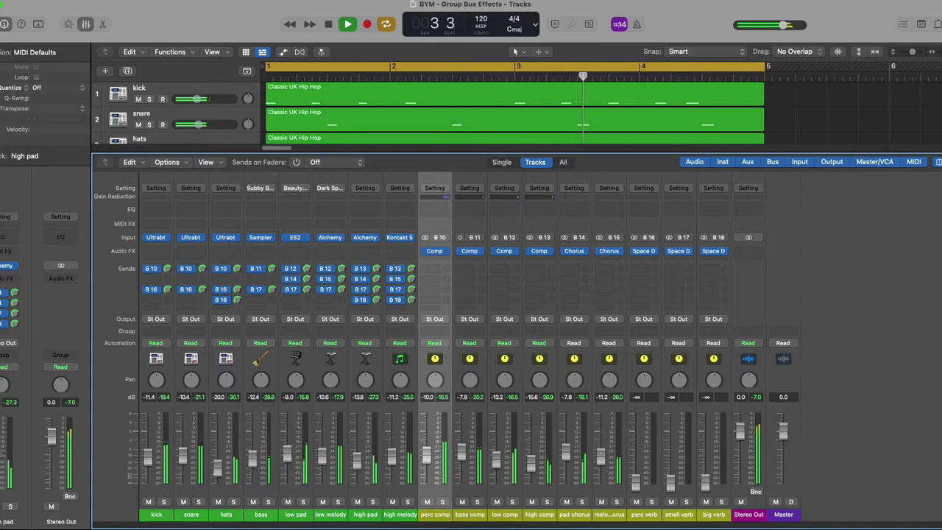
# - Raise the perc verb fader to -12.6 dB, small verb to -15.2 dB and big verb to -13.4 dB, and hide the mixer
pyautogui.moveTo(636, 479); pyautogui.dragTo(636, 454)
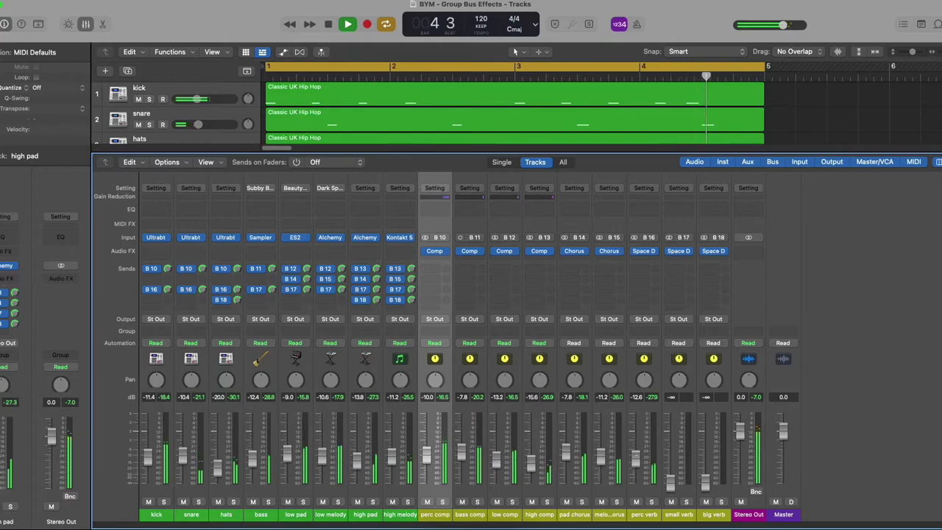
pyautogui.moveTo(671, 480)
pyautogui.mouseDown()
pyautogui.moveTo(668, 425)
pyautogui.moveTo(679, 479)
pyautogui.mouseUp()
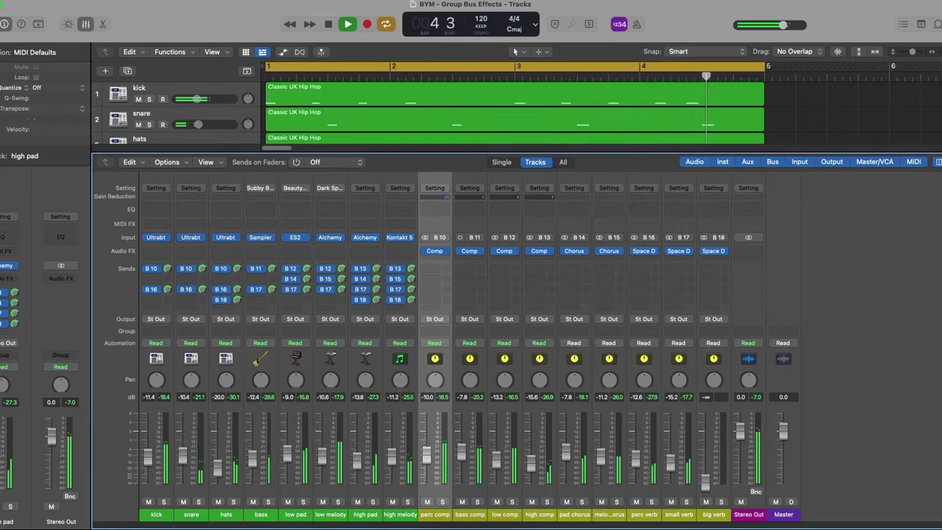
pyautogui.moveTo(705, 475); pyautogui.dragTo(706, 446)
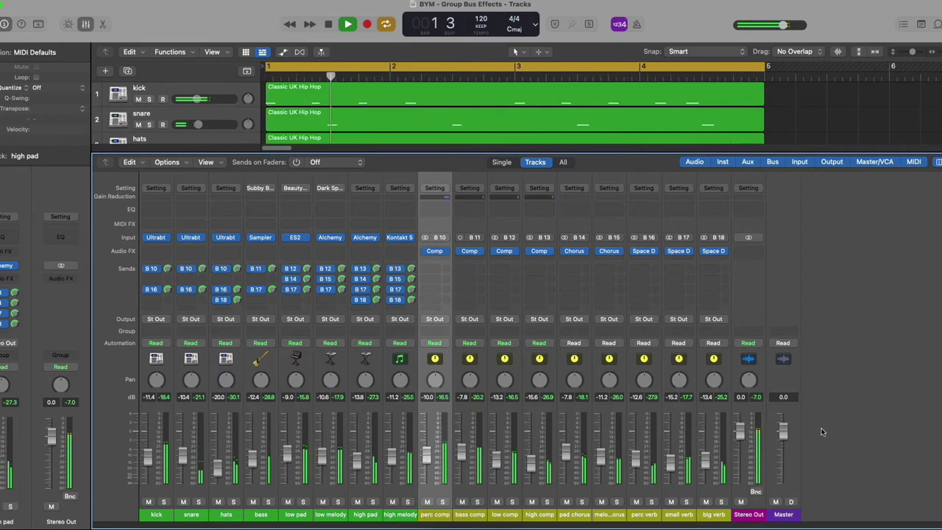
pyautogui.press('x')
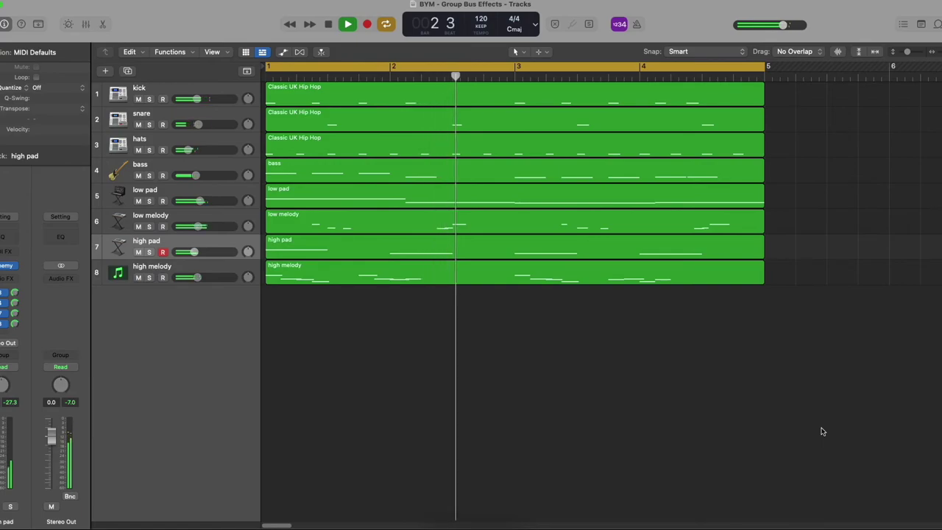